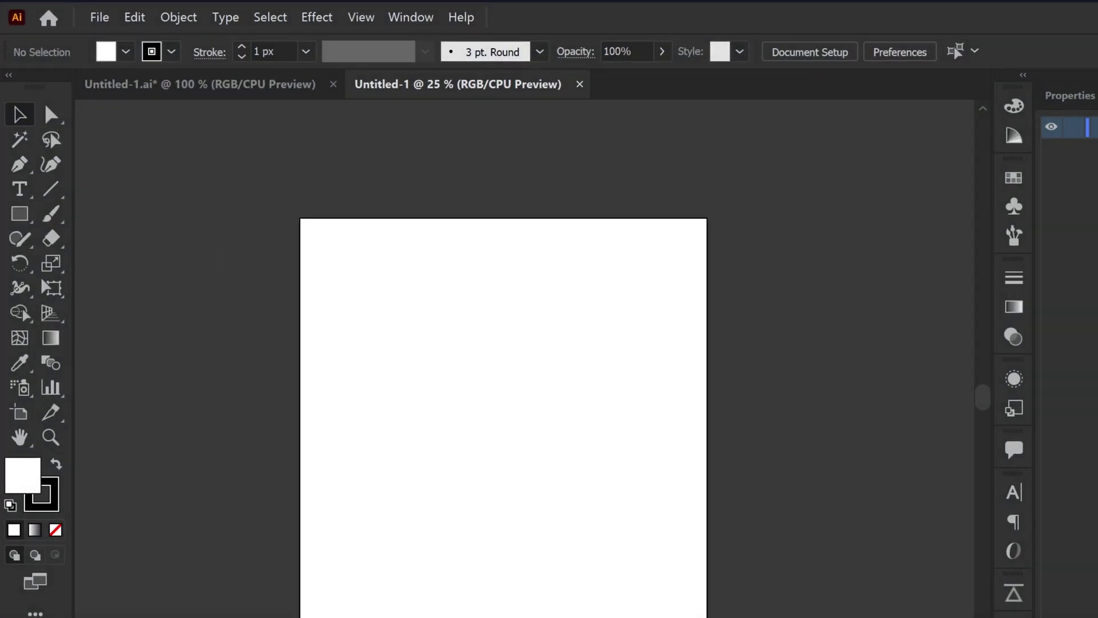
- Draw a rectangle covering the whole artboard and bring up its colour settings to fill it cyan
key(m)
drag(300, 218, 707, 616)
key(F6)
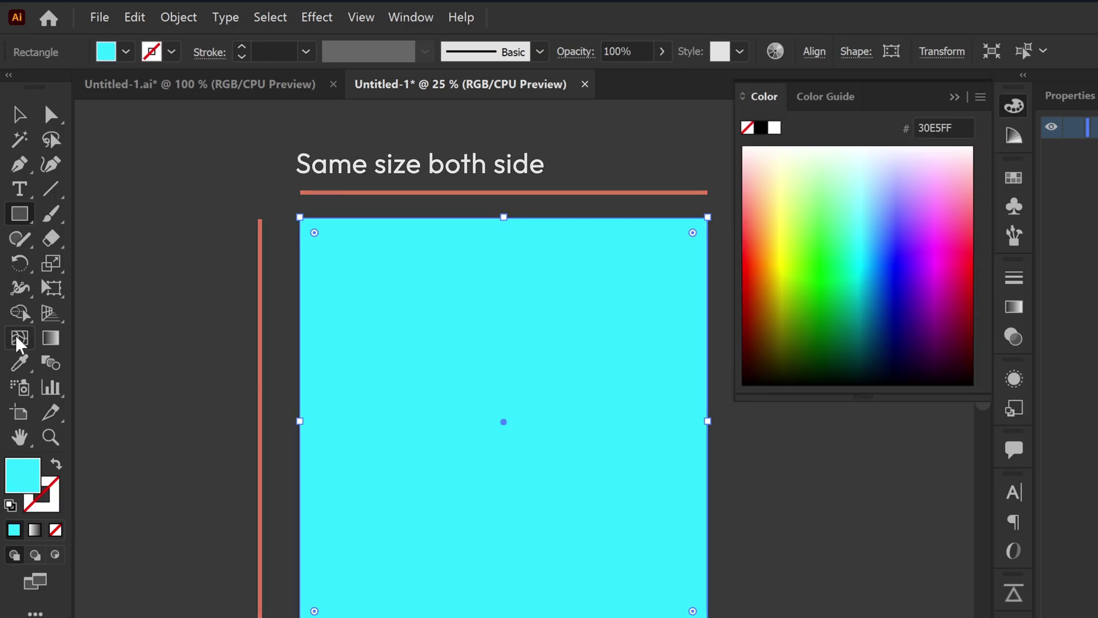
- Add mesh points, pull one down to bend the mesh, and colour a point deep blue
click(19, 338)
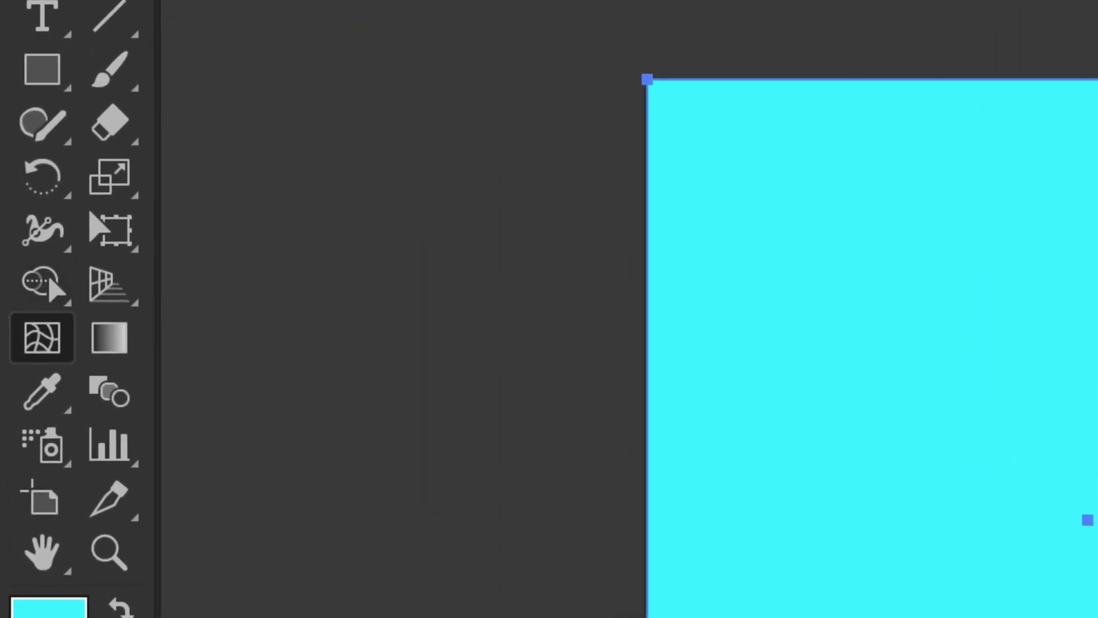
click(881, 269)
click(638, 416)
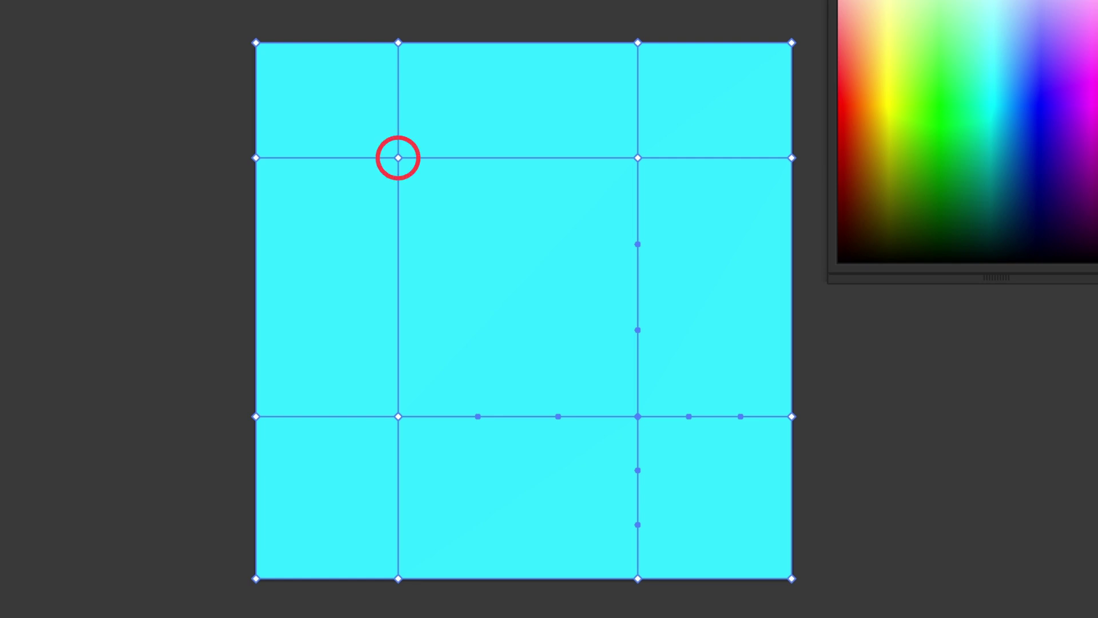
drag(398, 157, 398, 248)
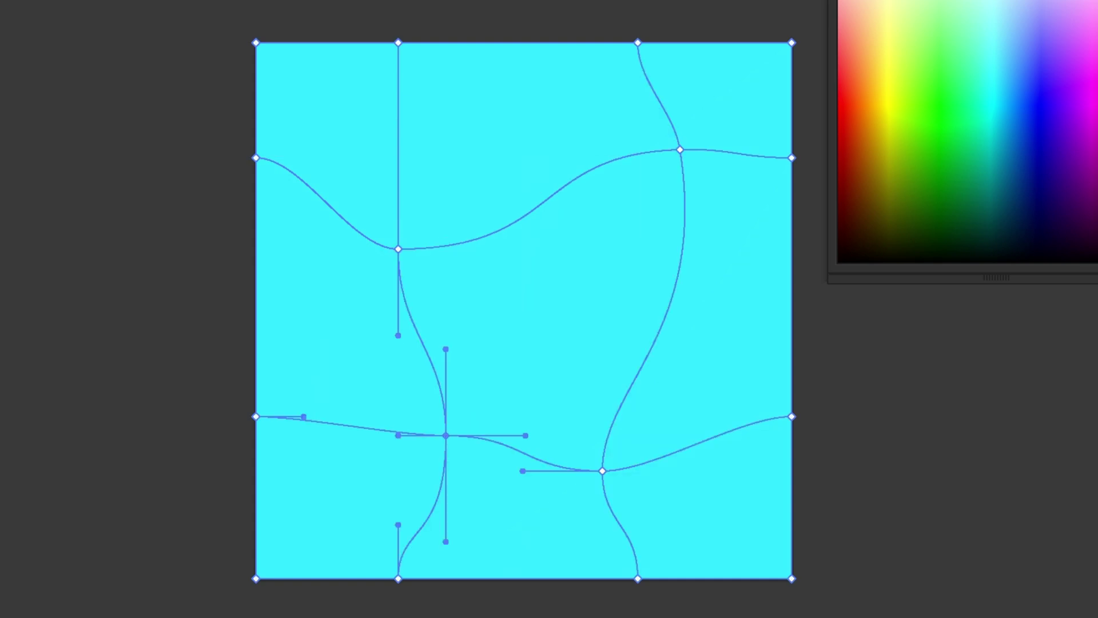
click(1044, 98)
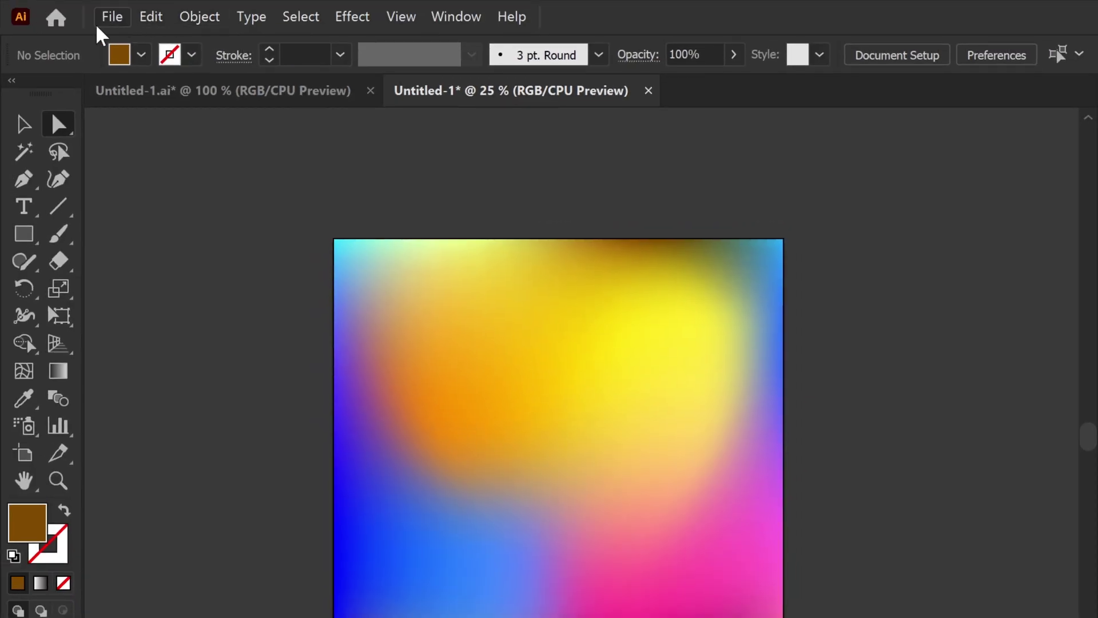
- Save the Illustrator artwork as 'Gradient Background'
click(111, 16)
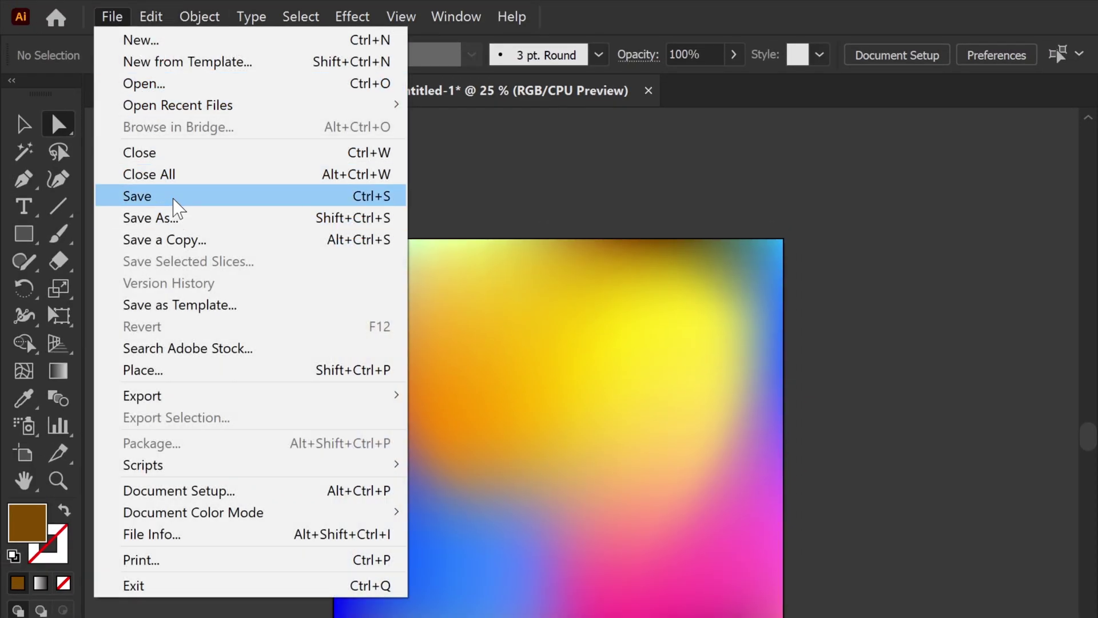
click(174, 198)
text(Gradient Background)
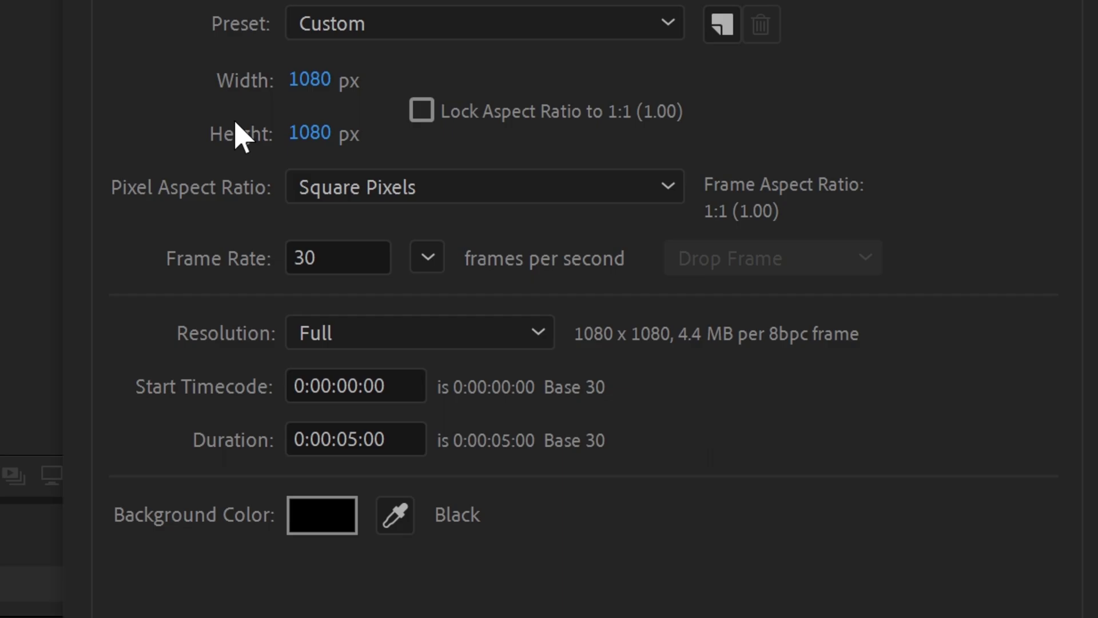
- Create the 1080 × 1080 composition and import the Gradient Background file into the project
click(824, 522)
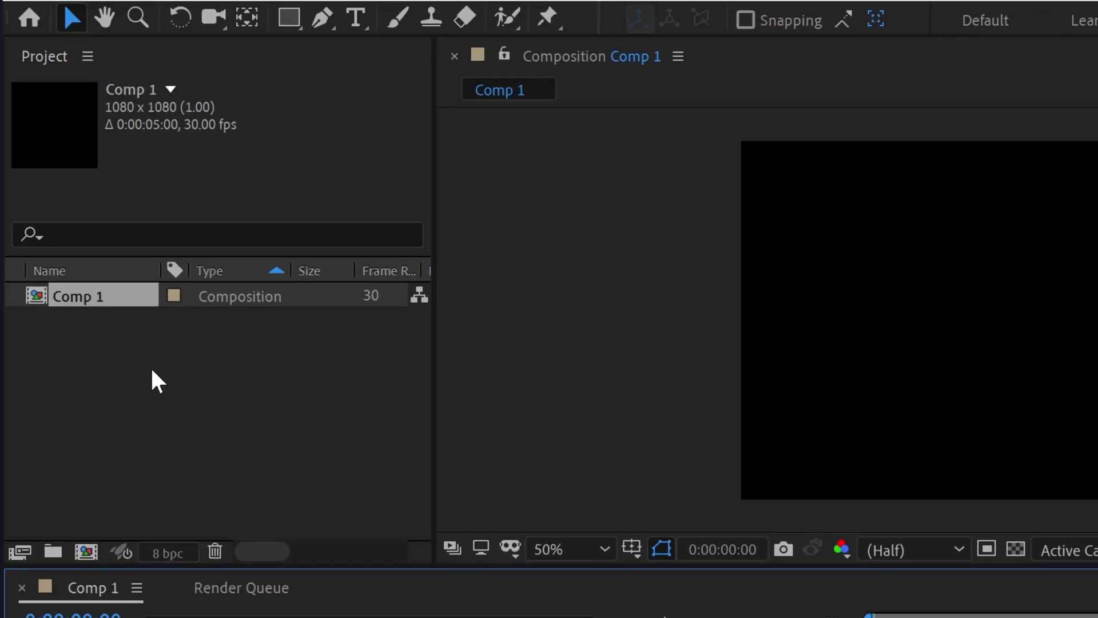
right_click(151, 368)
mouse_move(265, 495)
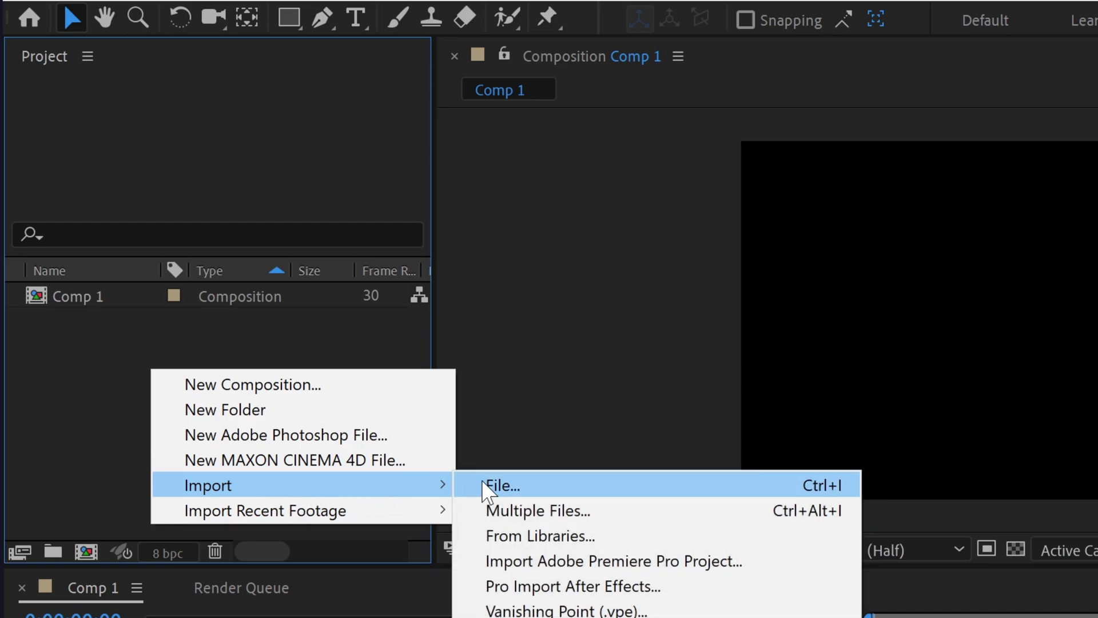
click(488, 486)
scroll(571, 293, down, 2)
click(629, 339)
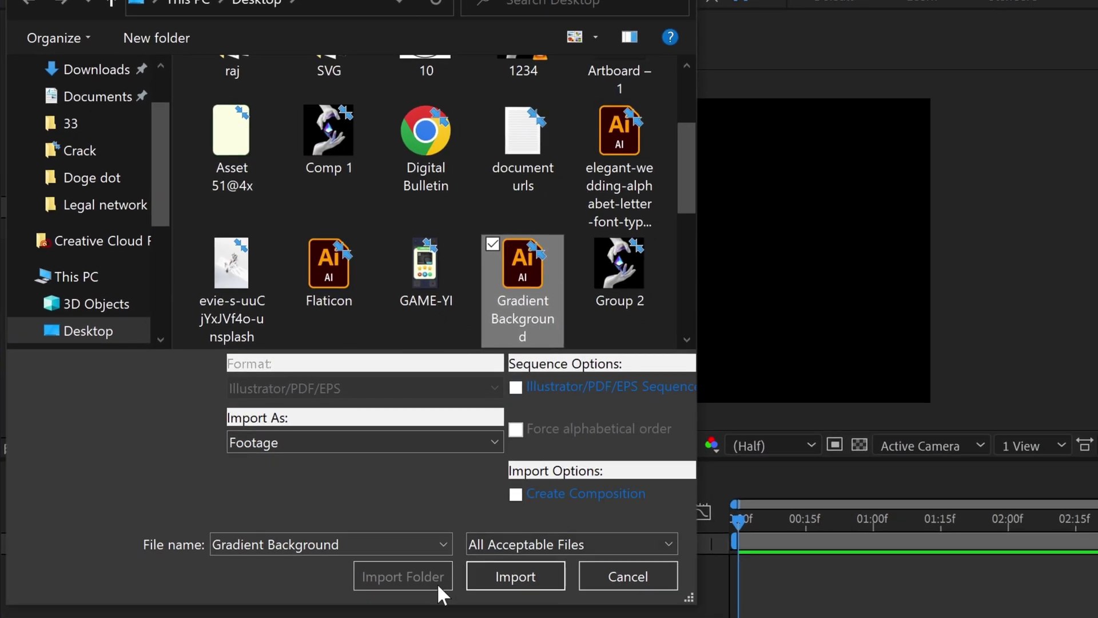
click(482, 575)
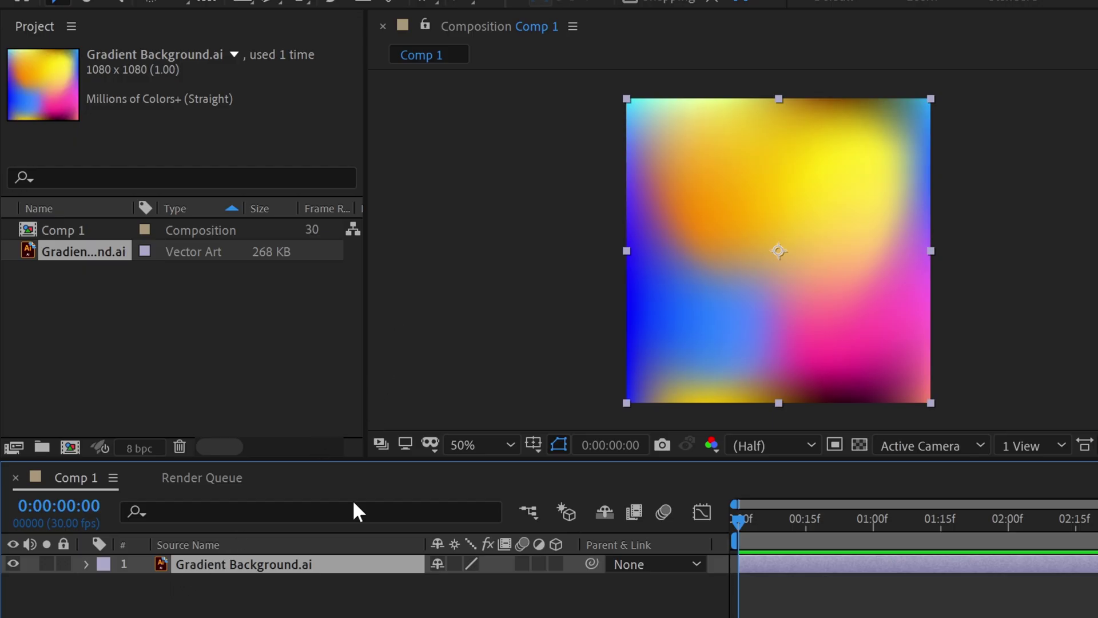
- Reveal the layer's Scale, Position and Rotation, and set one full rotation at the composition's end
key(s)
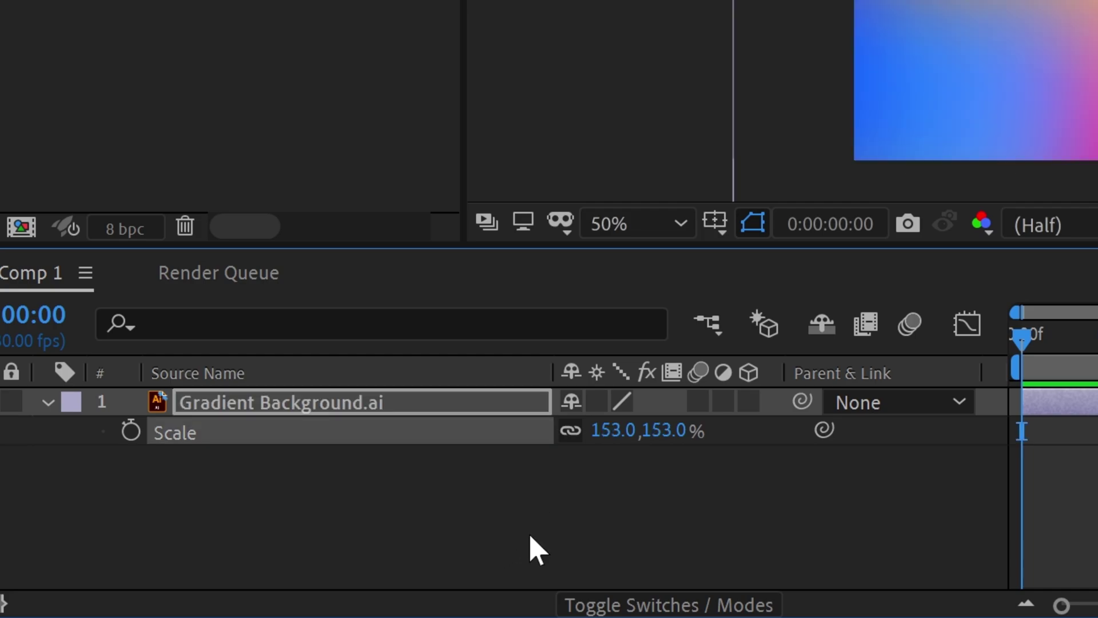
key(shift+p)
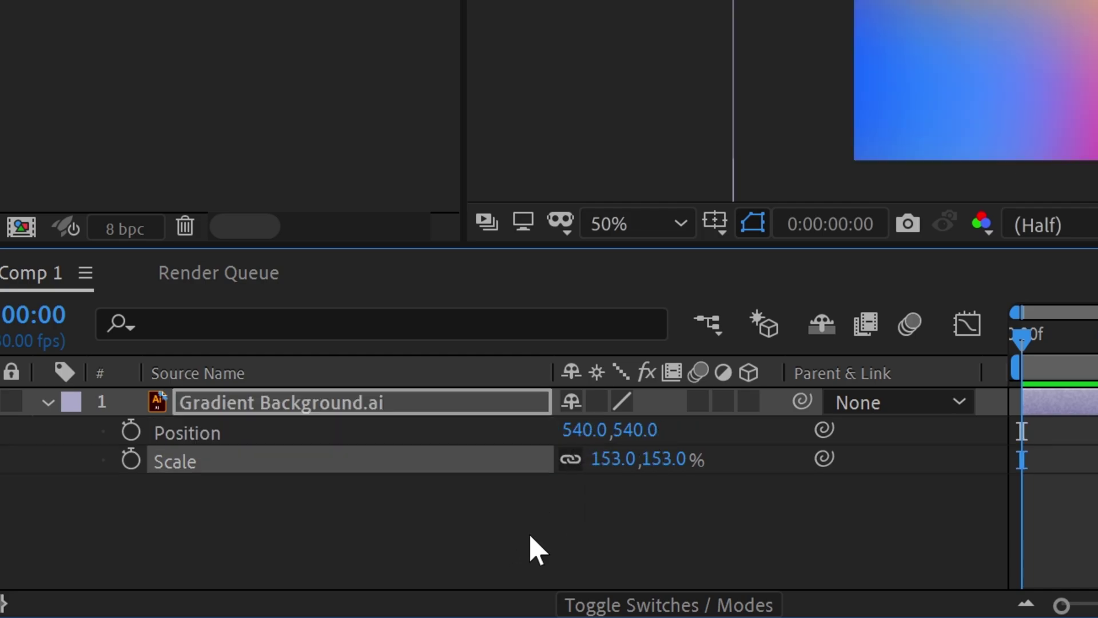
key(shift+r)
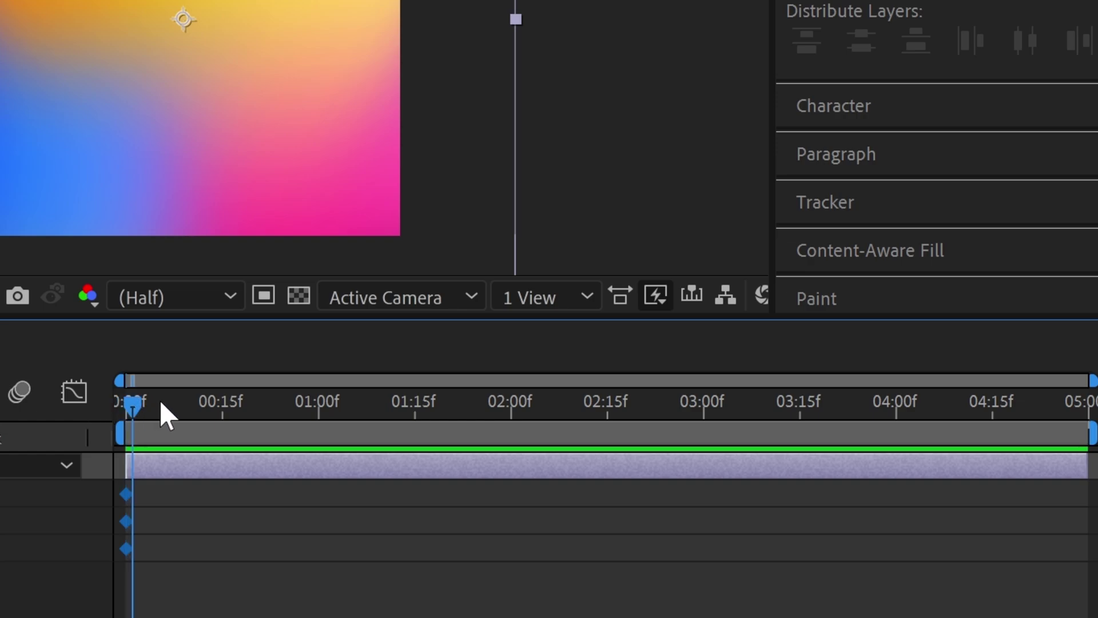
drag(160, 399, 1087, 475)
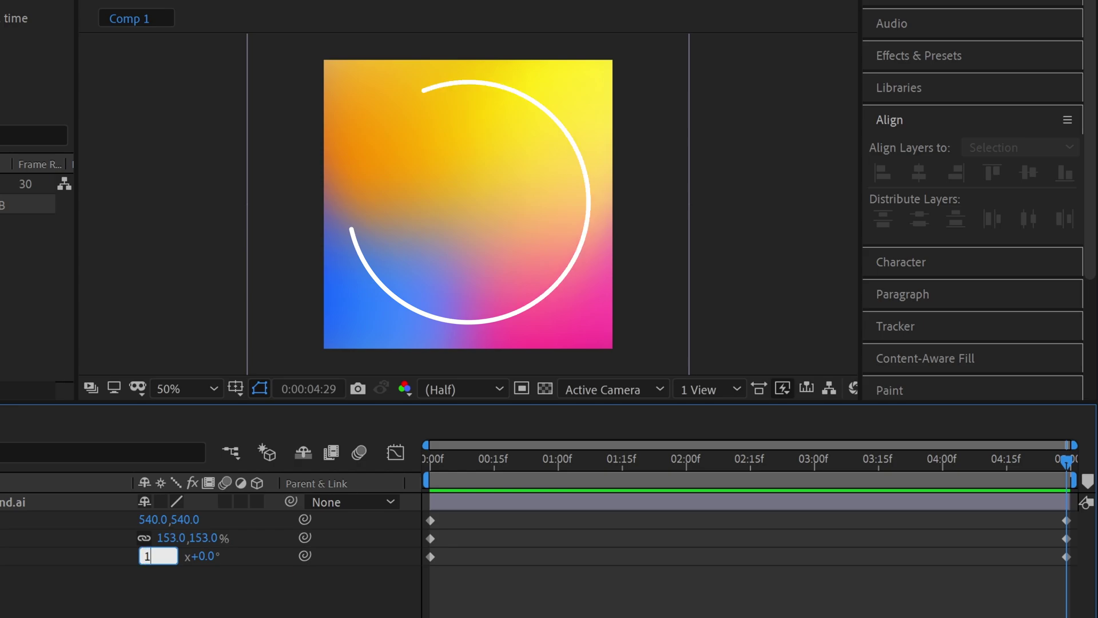
key(Return)
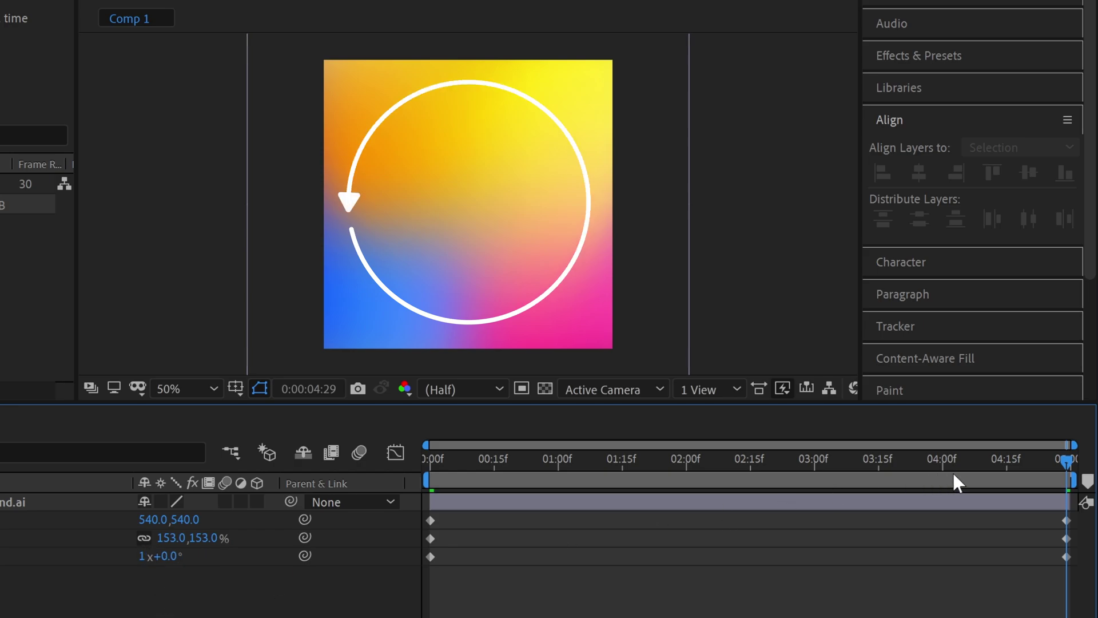
- Preview the animation, then stretch the keyframes after one second further apart and deselect
drag(1062, 464, 390, 485)
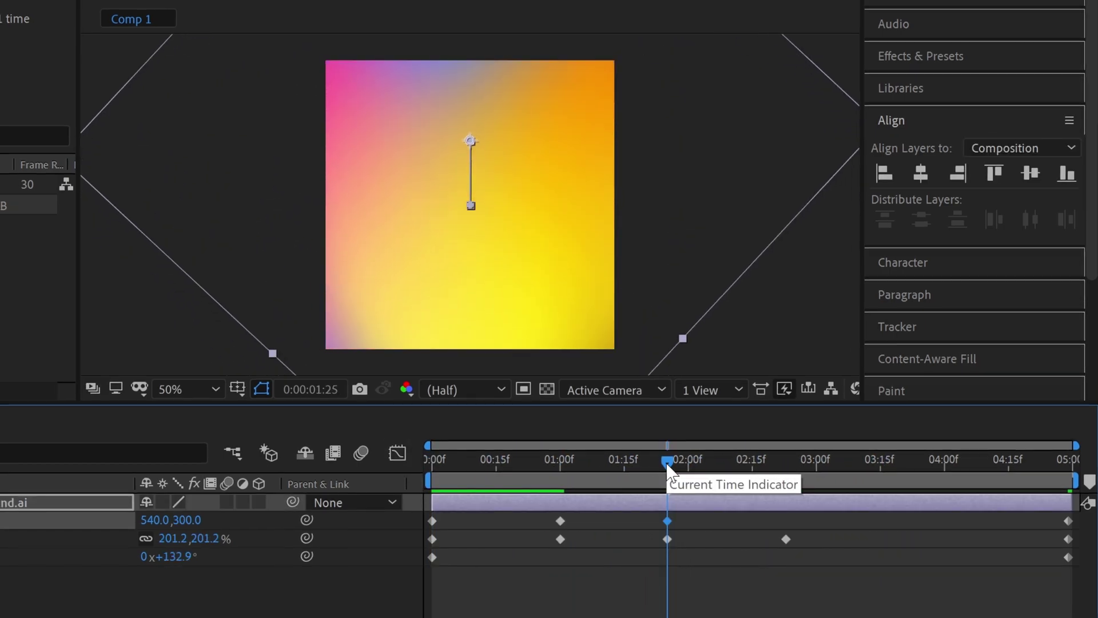
drag(667, 478, 404, 502)
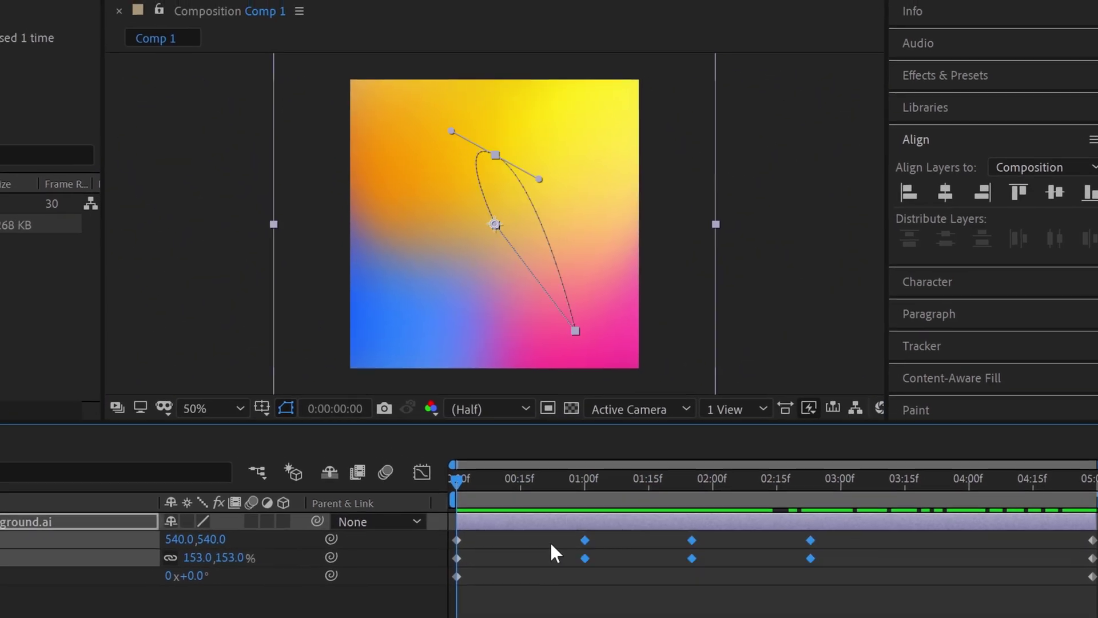
drag(527, 513, 801, 544)
drag(784, 519, 907, 520)
key(F2)
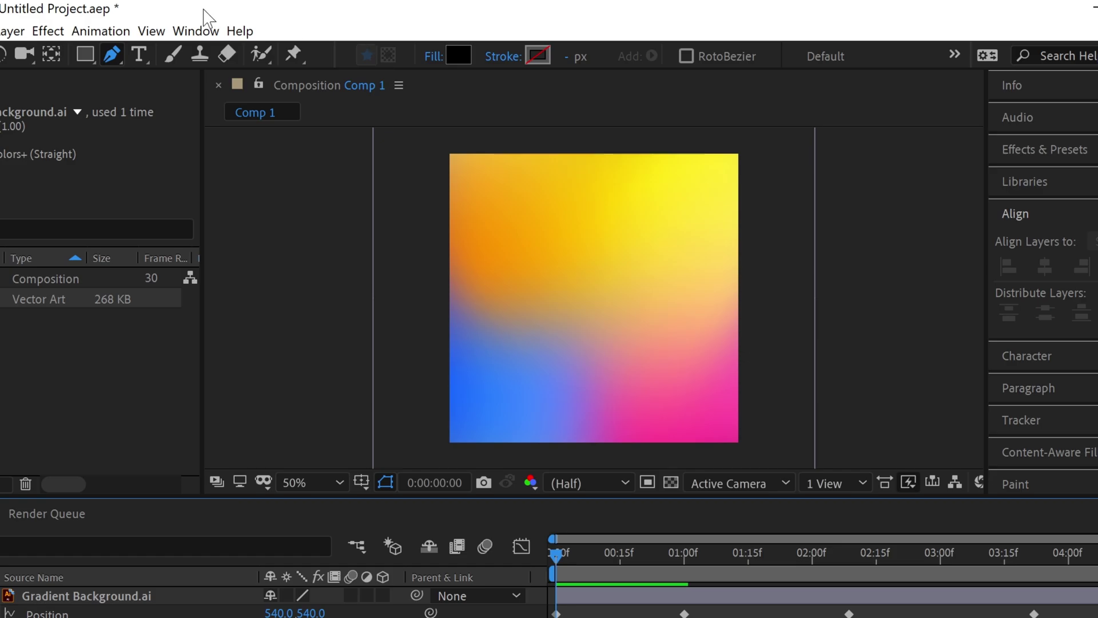
- Launch the Bodymovin Lottie exporter from the Extensions list
click(195, 31)
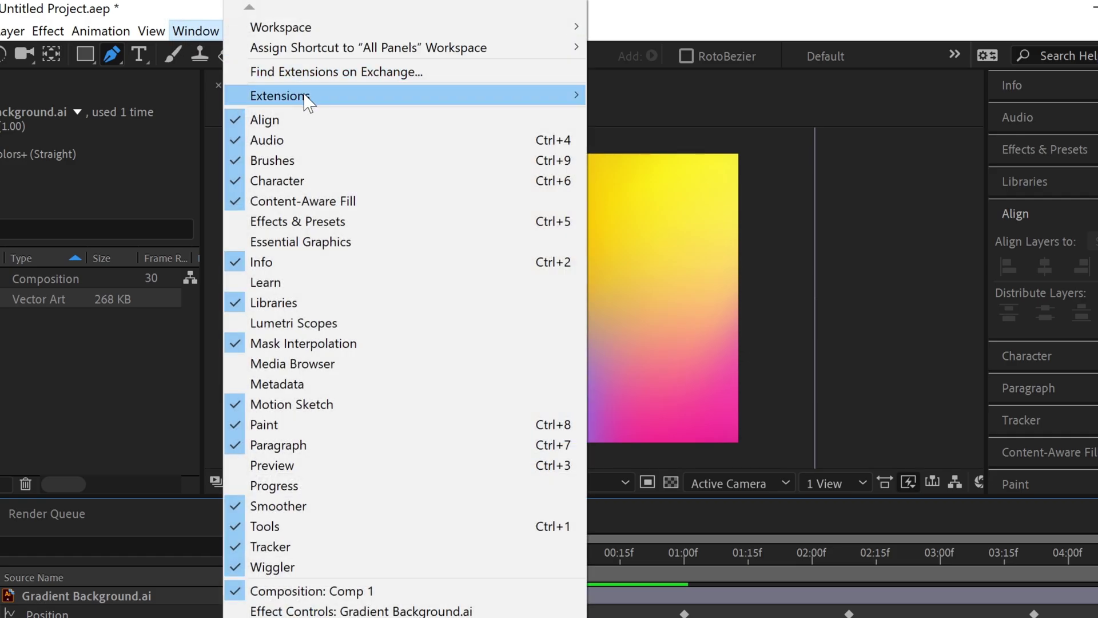
mouse_move(304, 98)
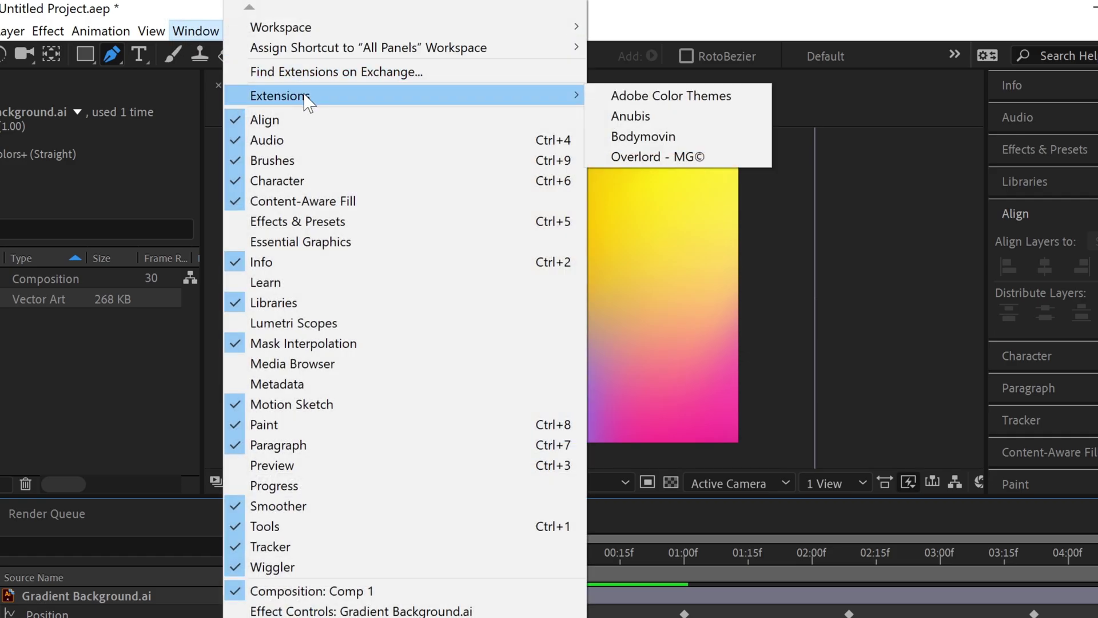
click(657, 139)
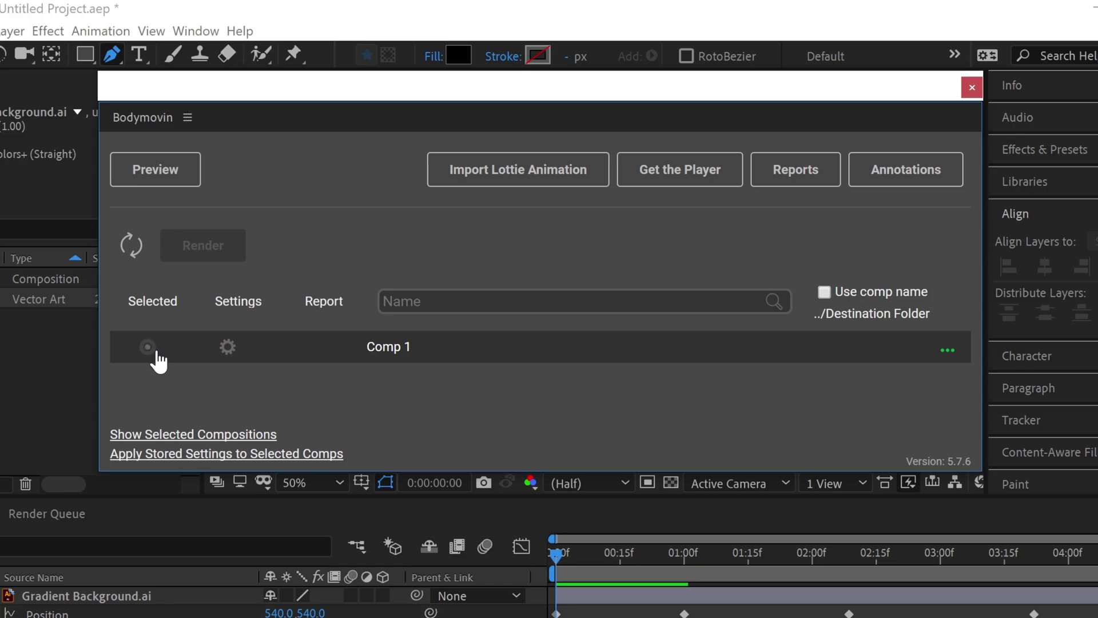
- In Comp 1's export settings, turn on Include in json under Assets and save the settings
click(228, 346)
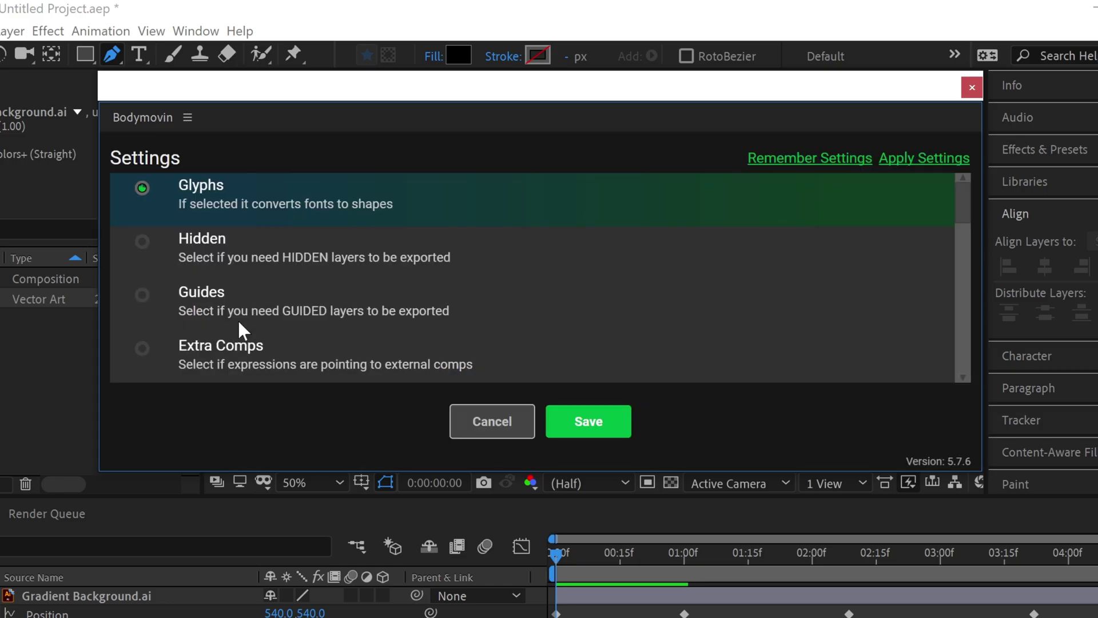
scroll(199, 303, down, 2)
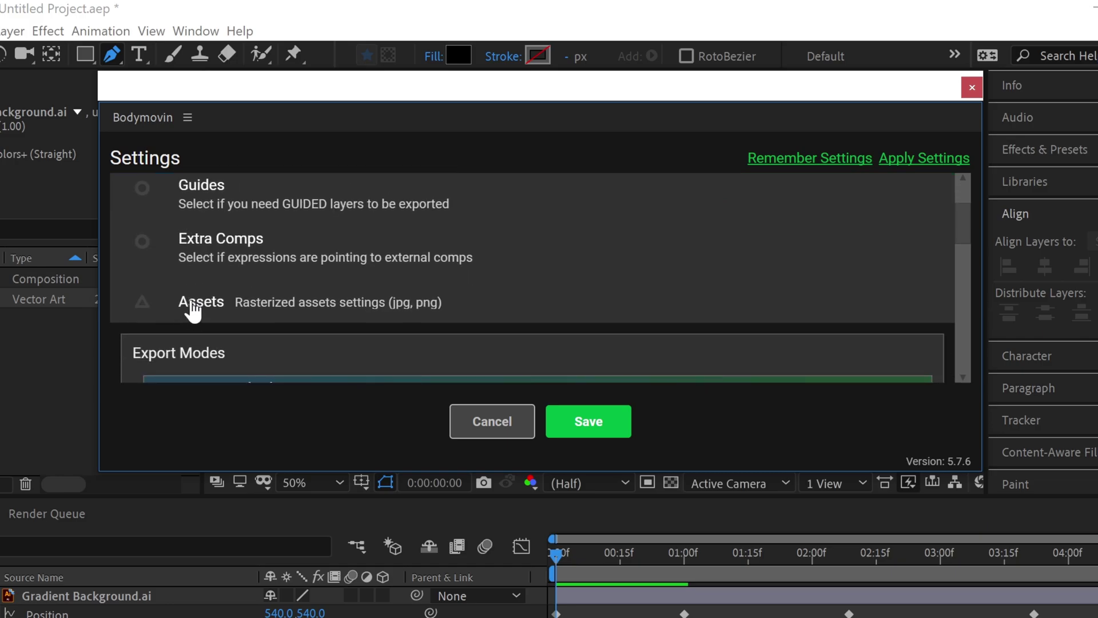
scroll(191, 308, down, 2)
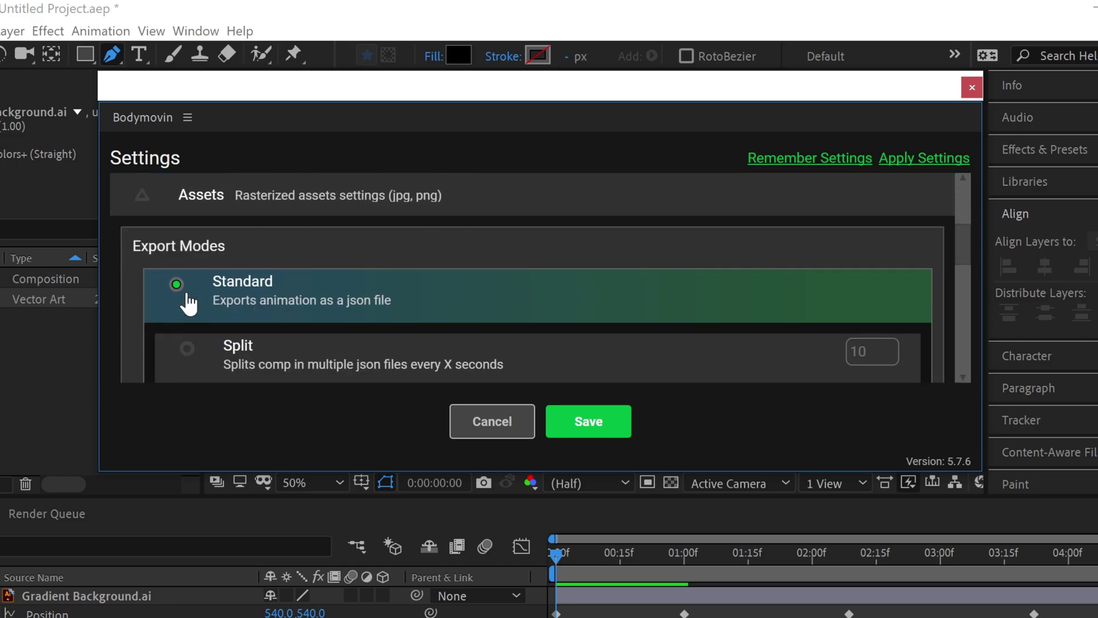
click(142, 198)
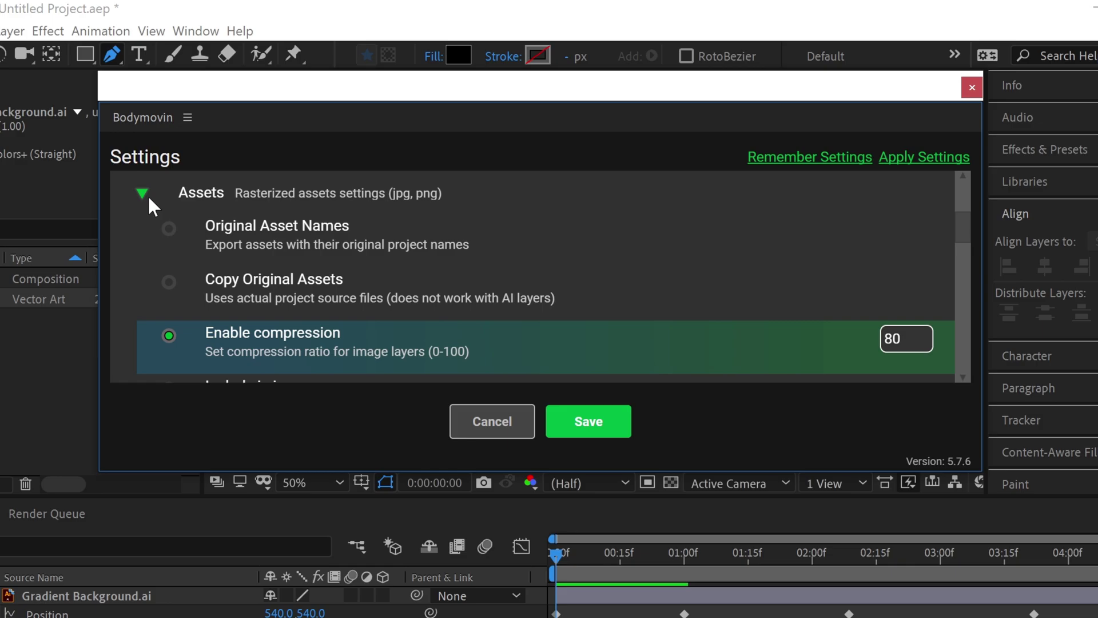
scroll(214, 206, down, 2)
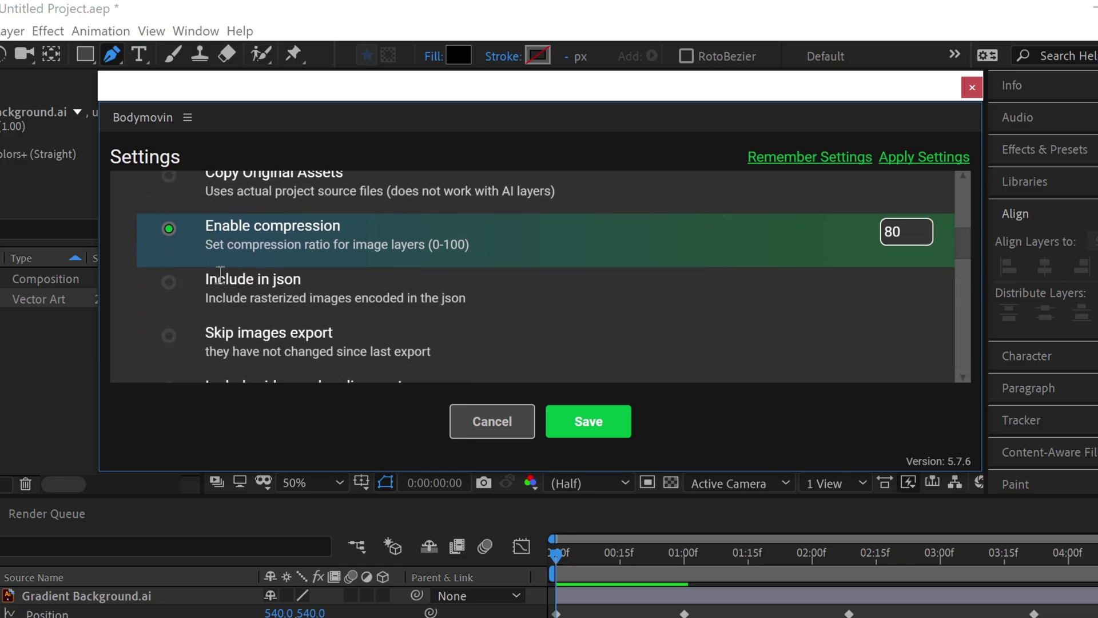
click(171, 282)
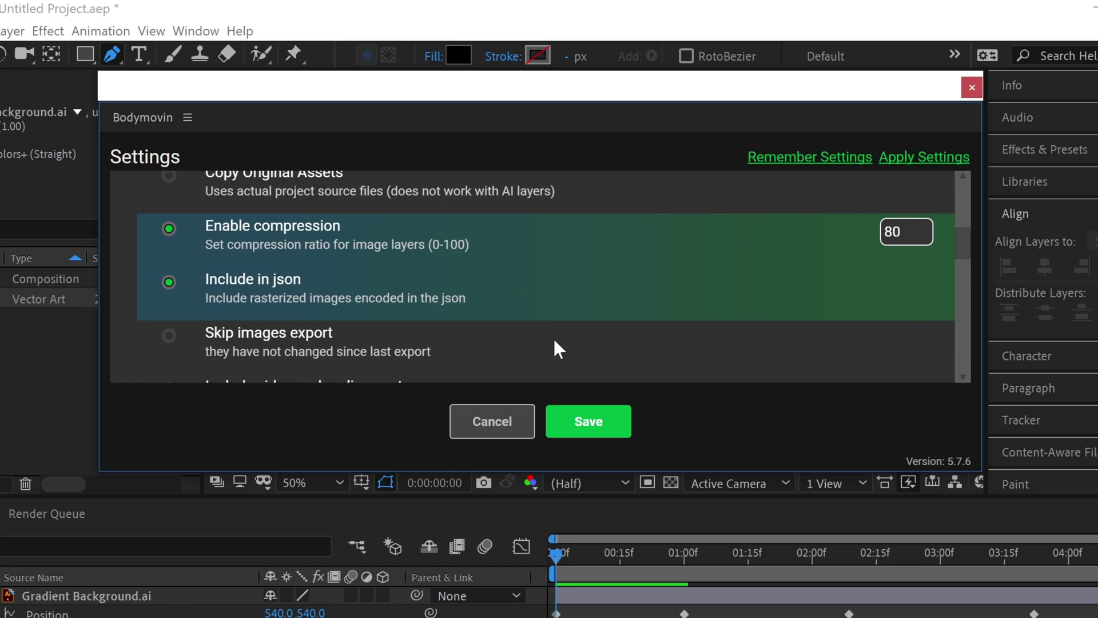
click(578, 417)
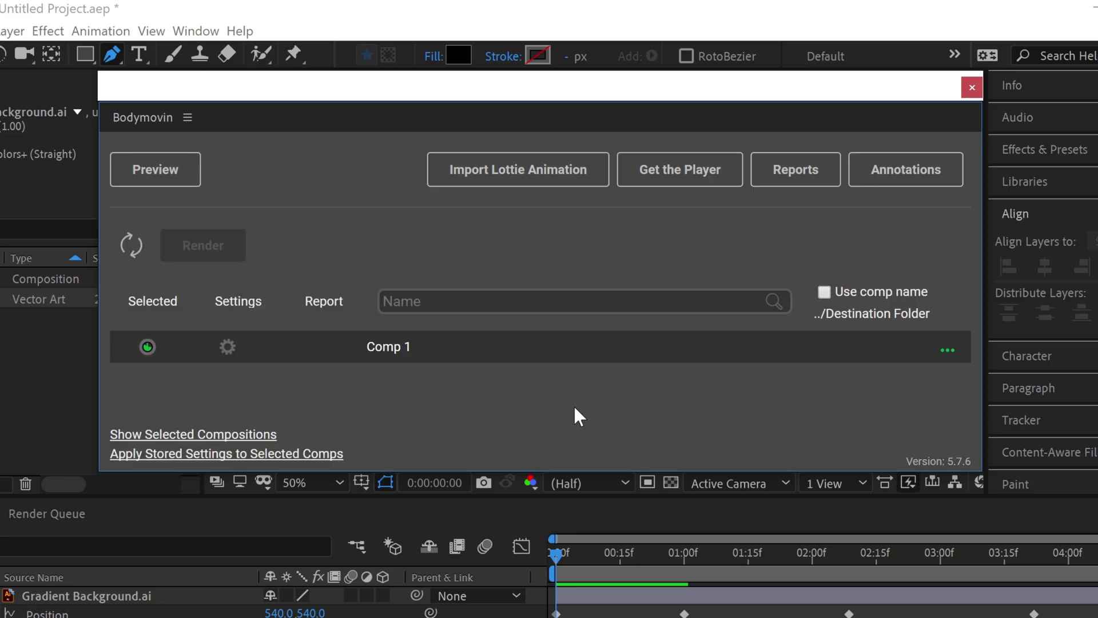
- Render Comp 1 to data.json in the Desktop Gradient folder and close the finished report
click(947, 350)
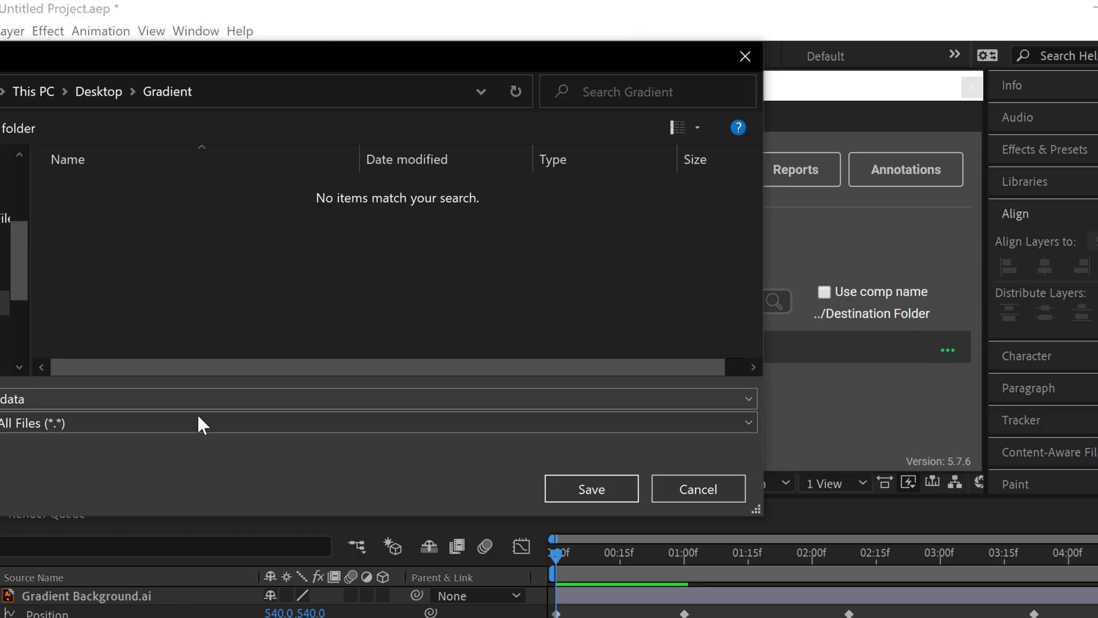
click(591, 489)
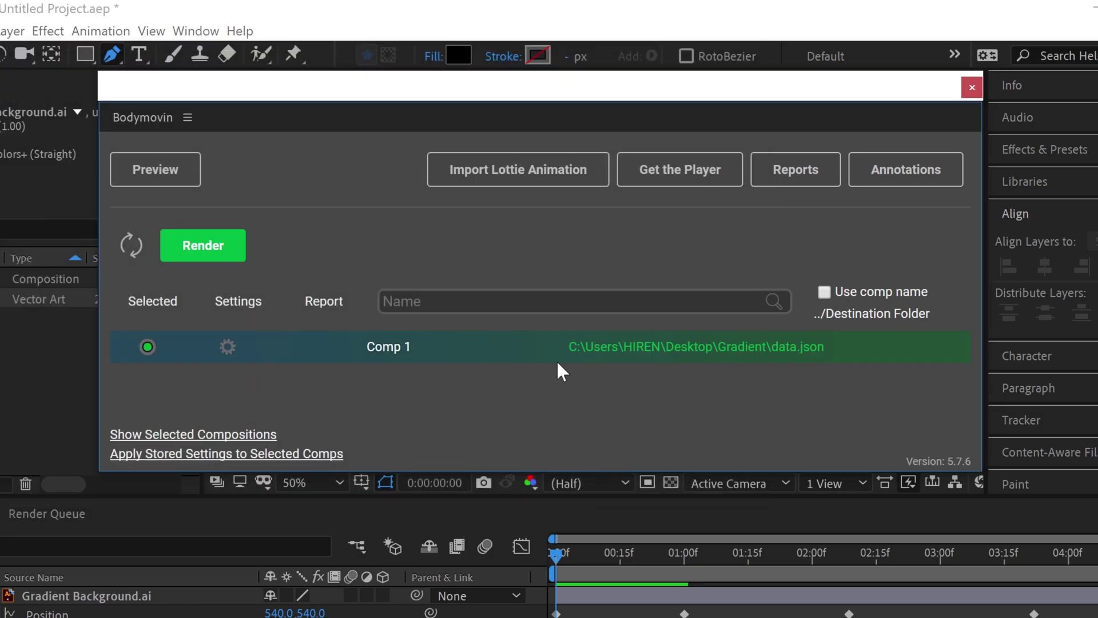
click(228, 244)
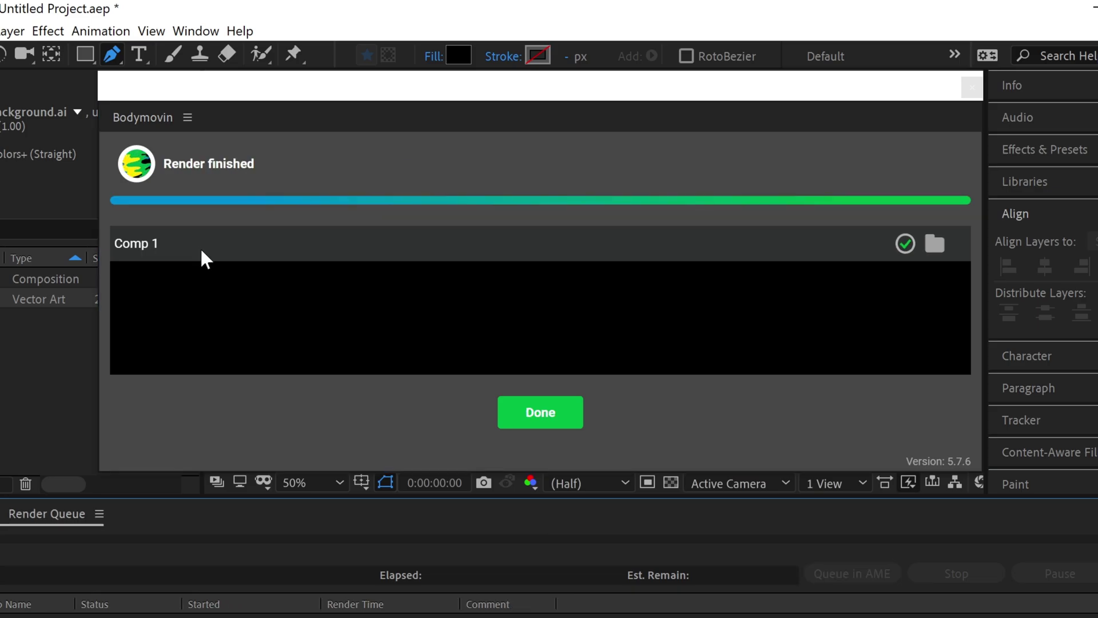
click(533, 411)
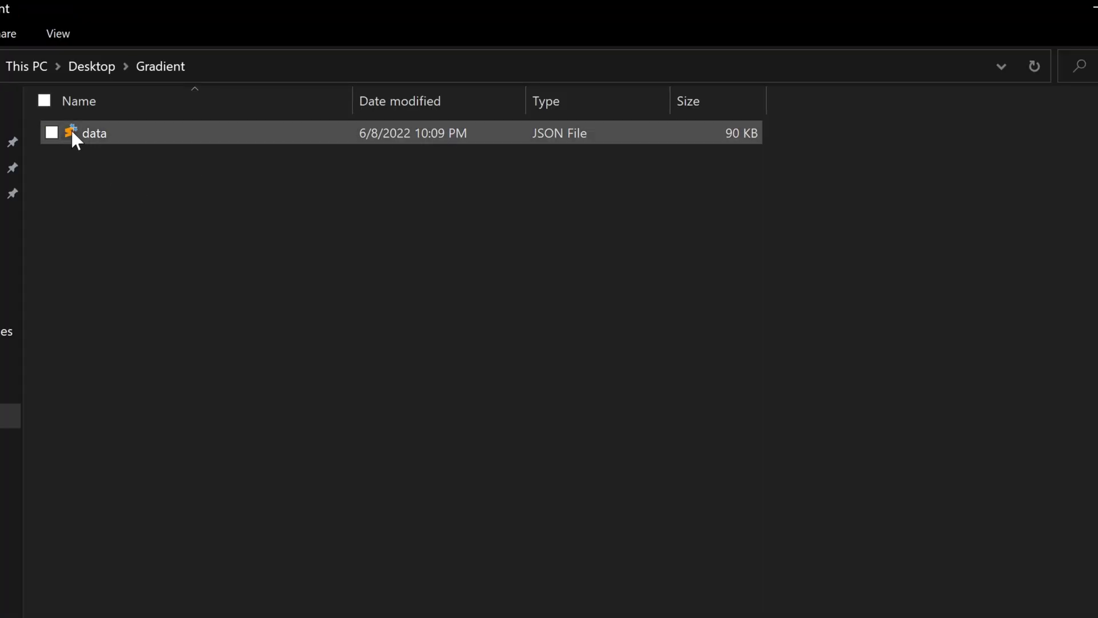
- Drop data.json from the Gradient folder onto the LottieFiles page to upload it
drag(71, 135, 470, 294)
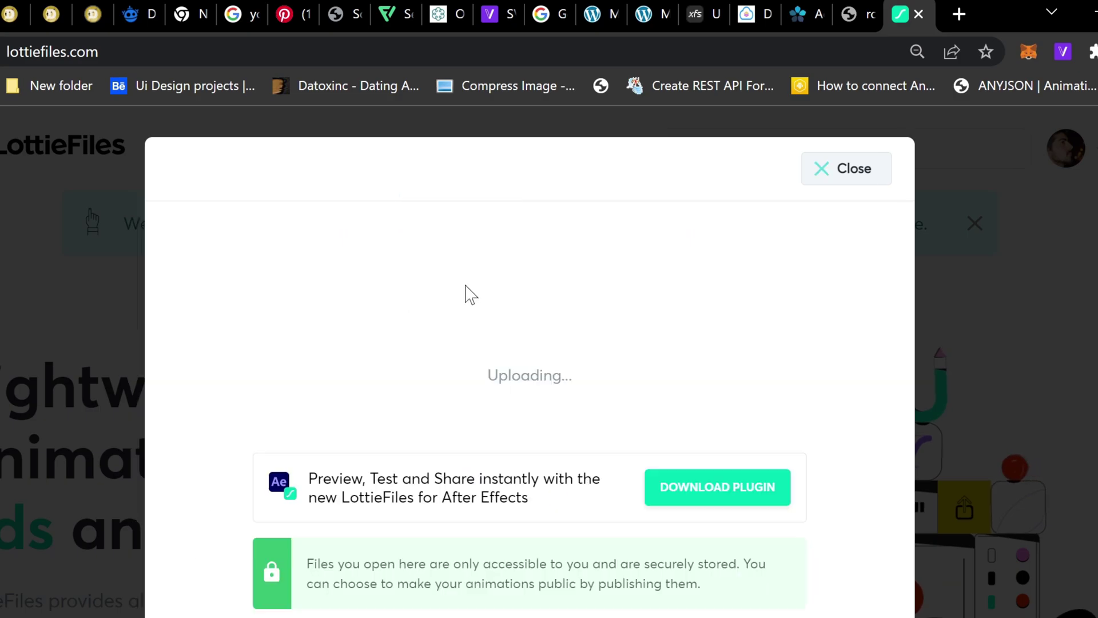